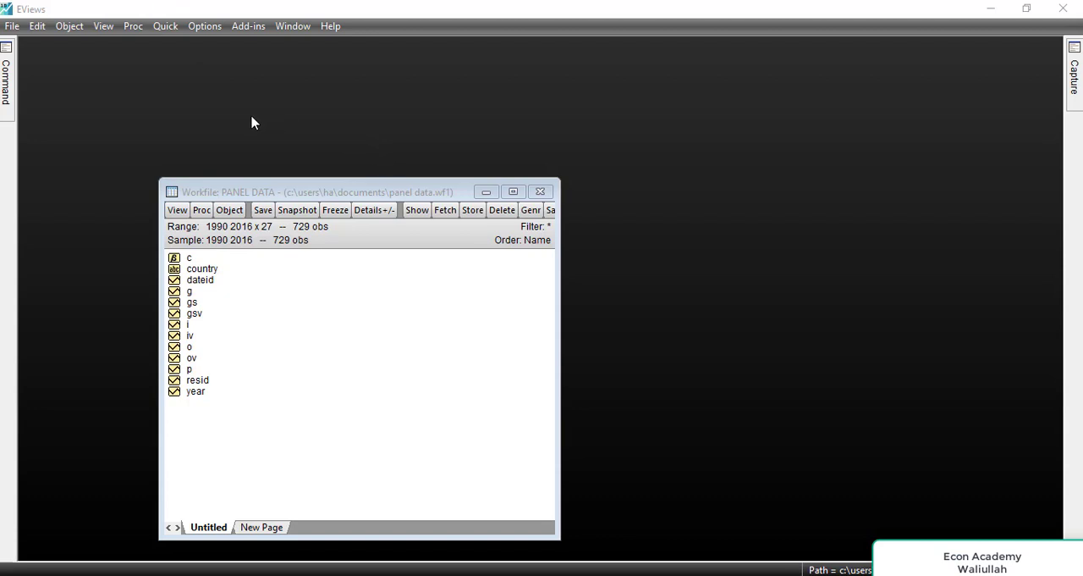
Step: Generate a series from the equation lgs=gs(-1) over the sample 1990 2016
{"action": "left_click", "coordinate": [163, 25]}
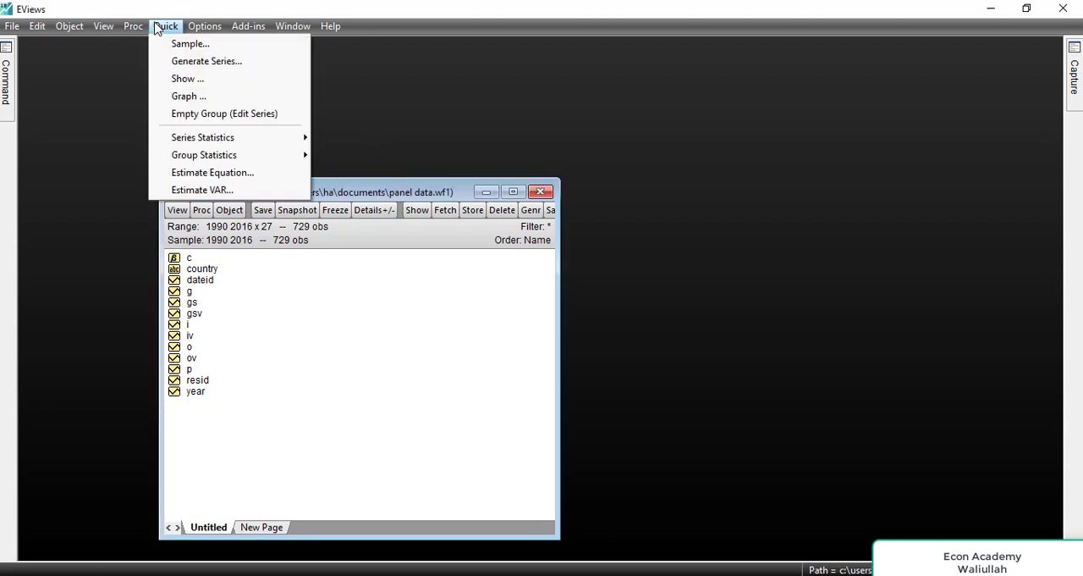
{"action": "left_click", "coordinate": [246, 66]}
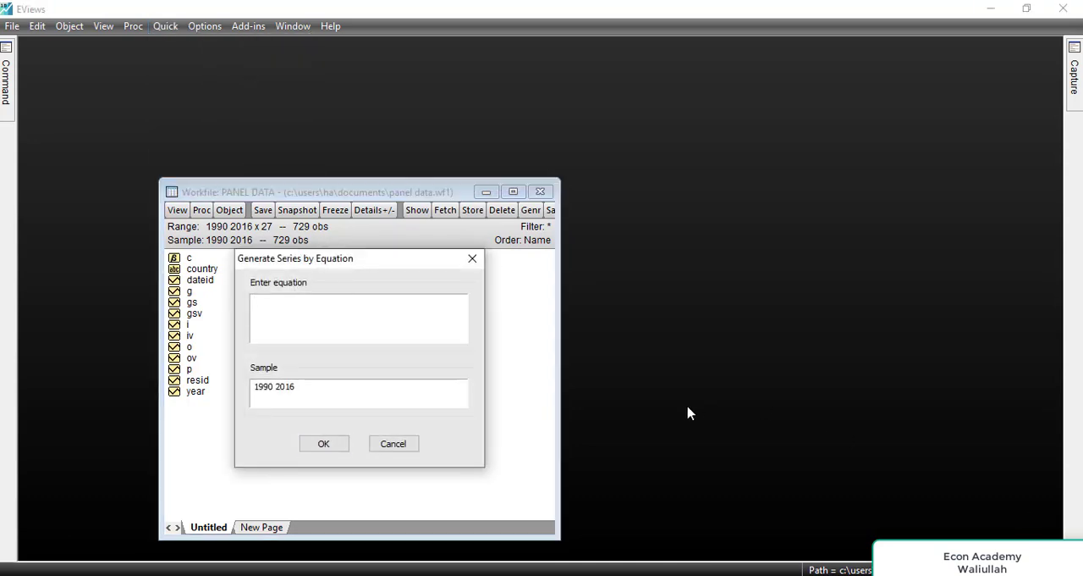
{"action": "left_click", "coordinate": [279, 311]}
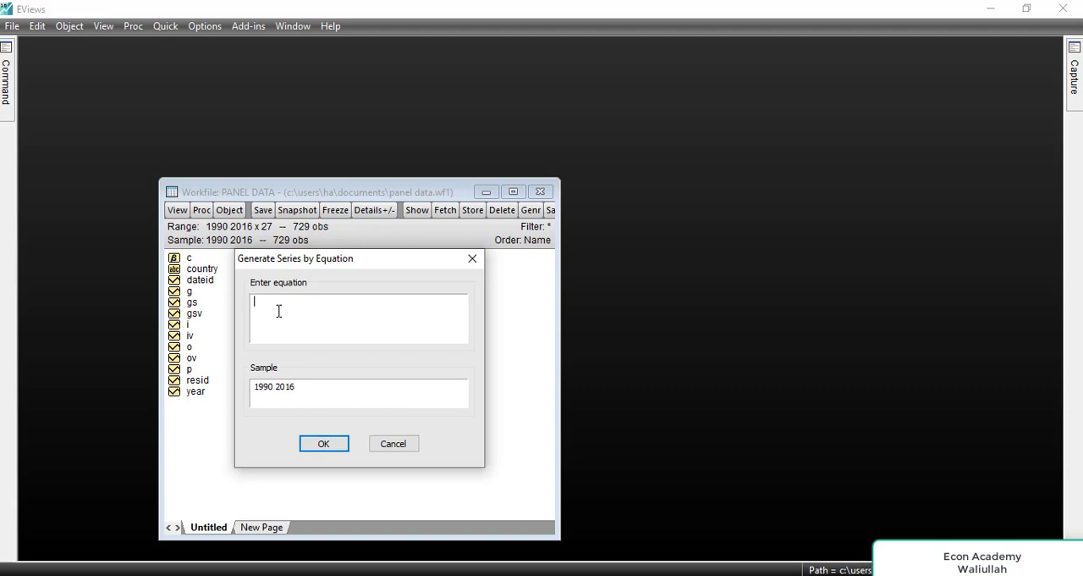
{"action": "type", "text": "lgs"}
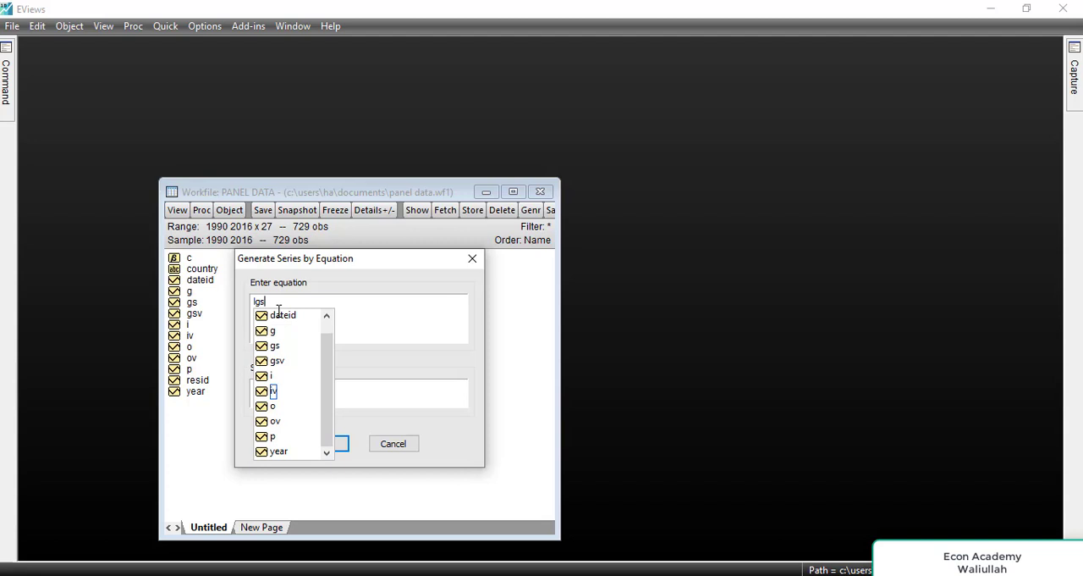
{"action": "type", "text": "="}
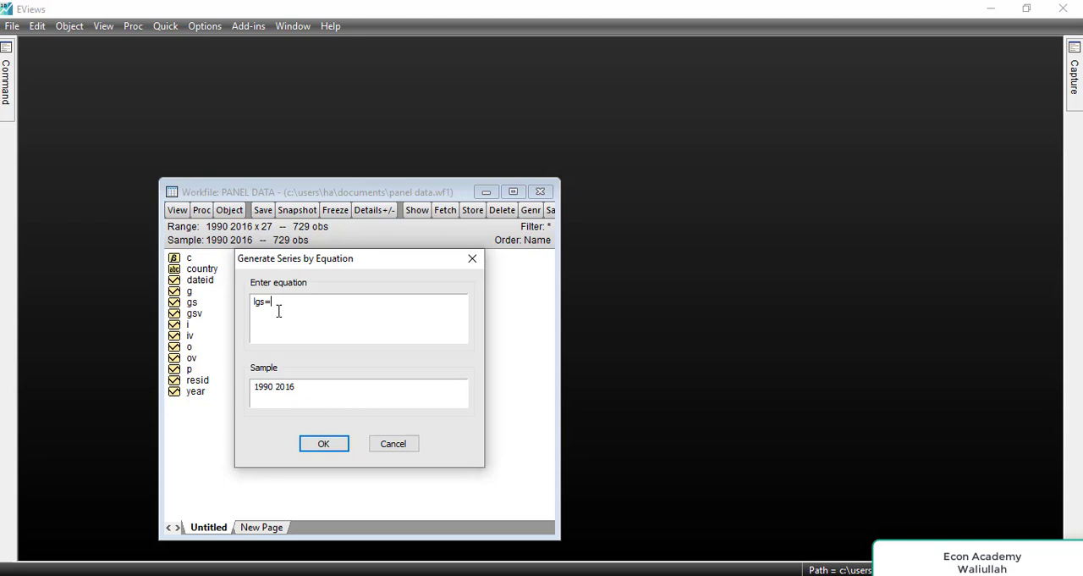
{"action": "type", "text": "gs(-"}
{"action": "type", "text": "1)"}
{"action": "left_click", "coordinate": [317, 449]}
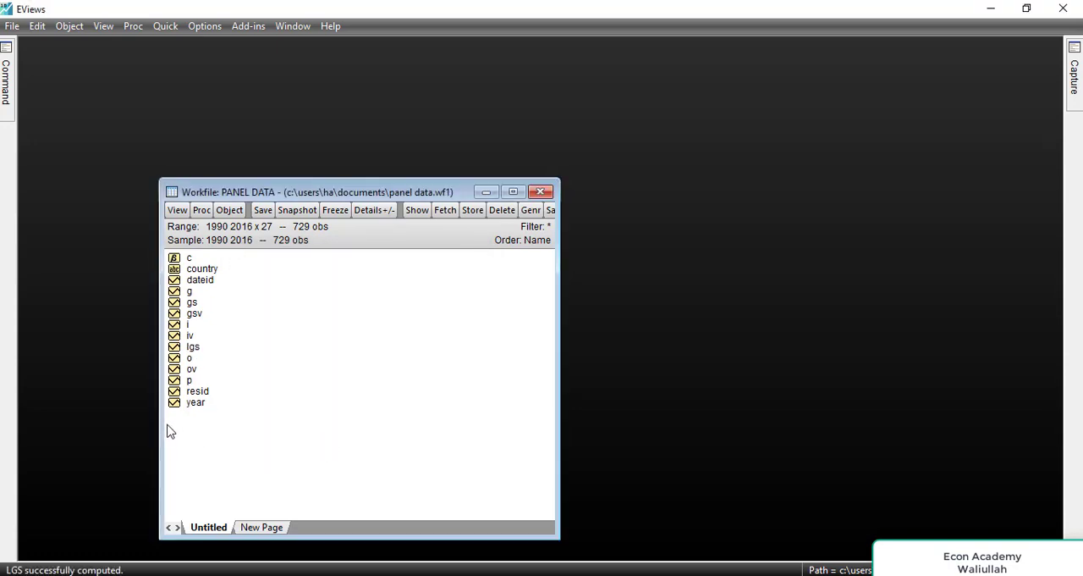
Step: View the lgs series on its own, then open lgs and gs together as a group
{"action": "double_click", "coordinate": [194, 346]}
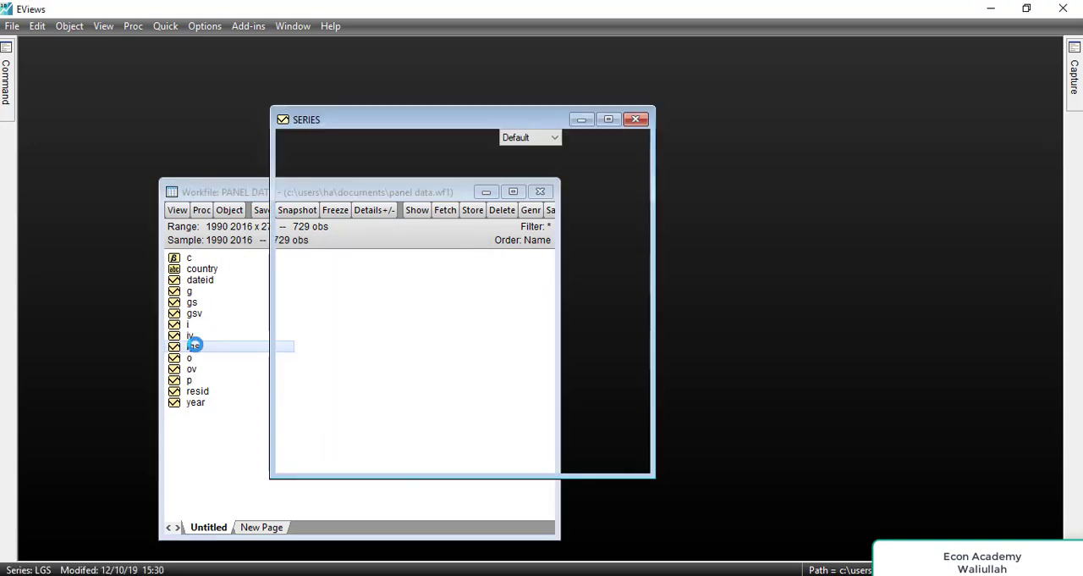
{"action": "left_click", "coordinate": [636, 119]}
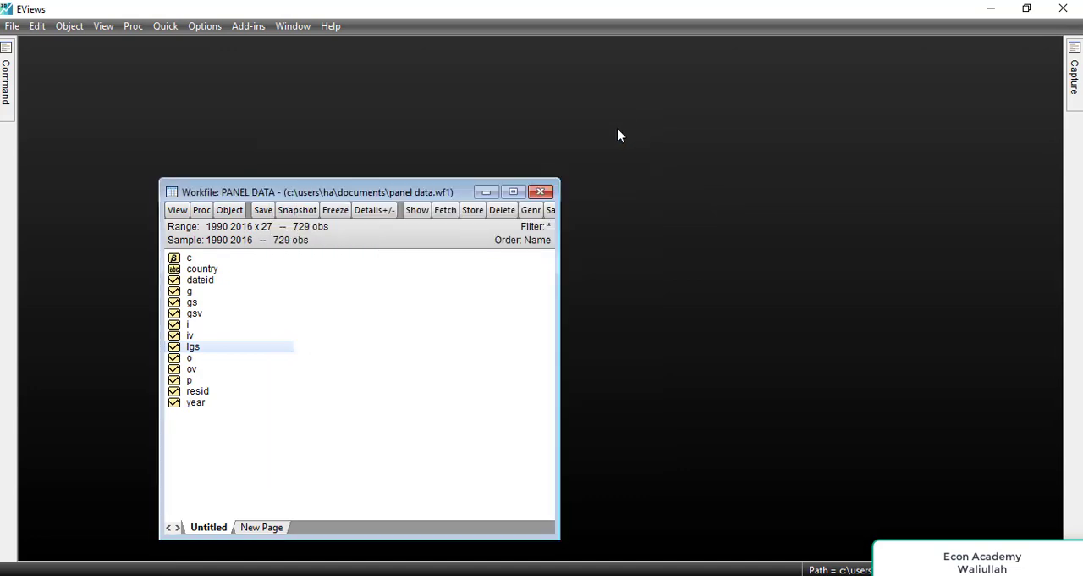
{"action": "left_click", "coordinate": [189, 302], "text": "ctrl"}
{"action": "right_click", "coordinate": [189, 304]}
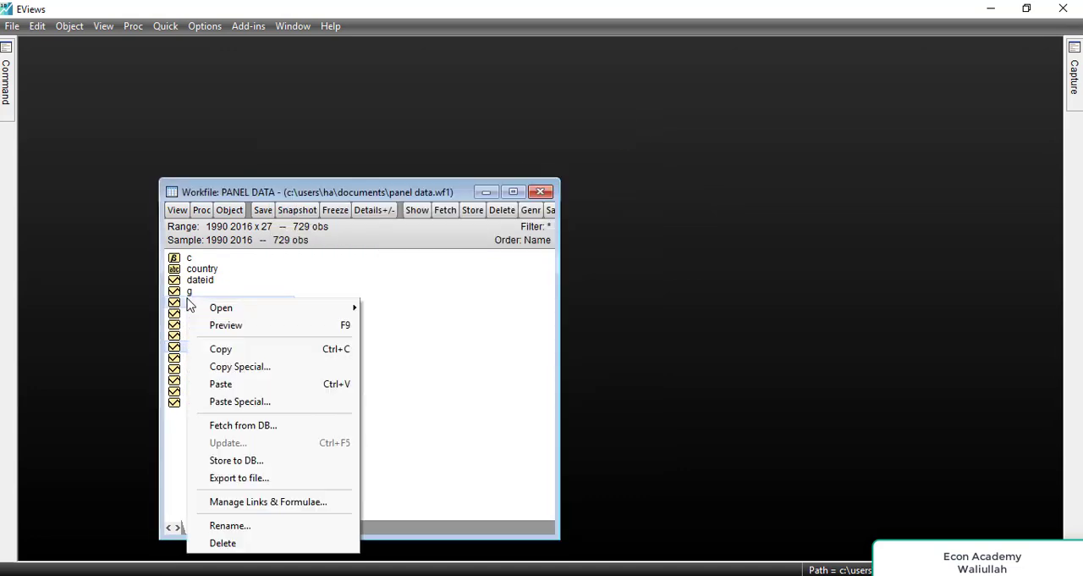
{"action": "mouse_move", "coordinate": [351, 315]}
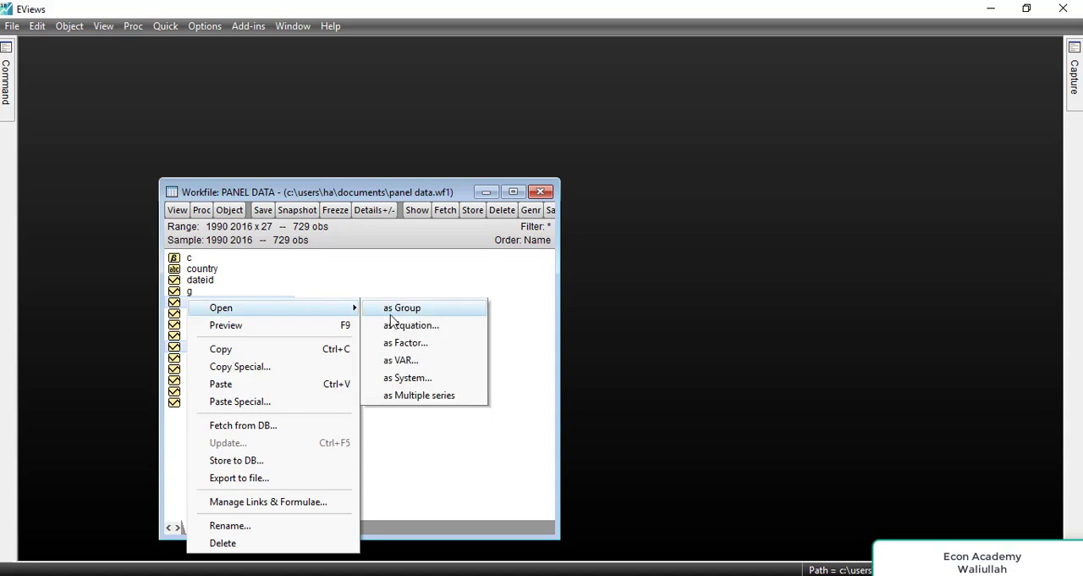
{"action": "left_click", "coordinate": [391, 310]}
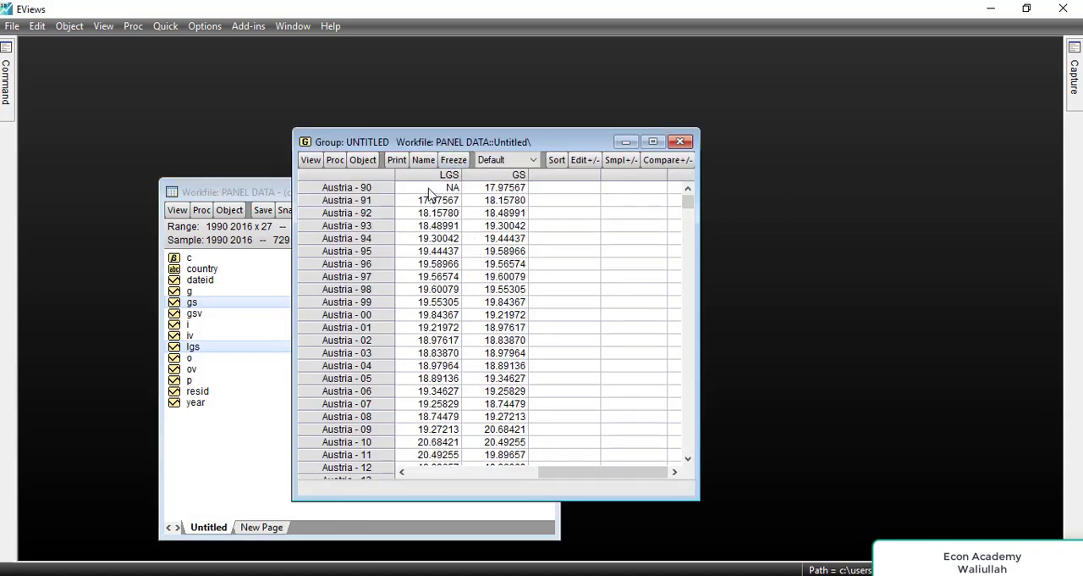
Step: Compare the GS and LGS columns across several countries, then close and discard the untitled group
{"action": "left_click", "coordinate": [515, 175]}
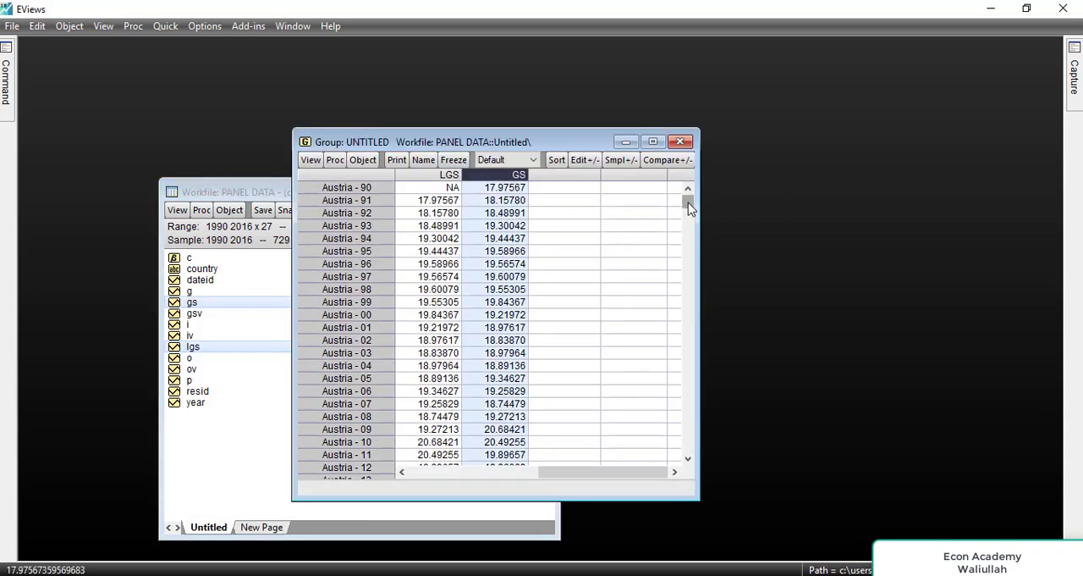
{"action": "left_click", "coordinate": [422, 178]}
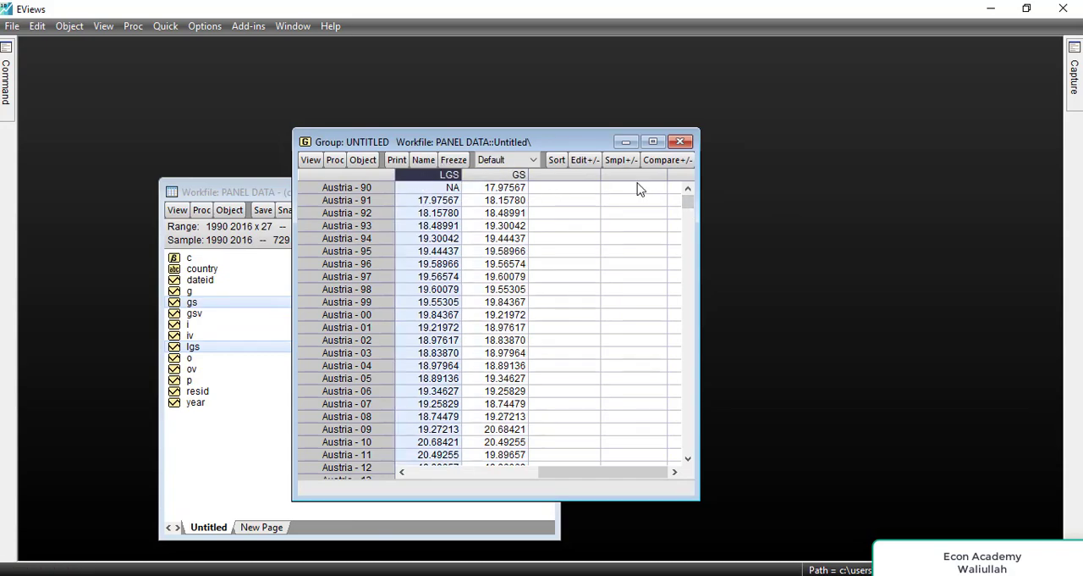
{"action": "left_click_drag", "start_coordinate": [690, 203], "coordinate": [667, 236]}
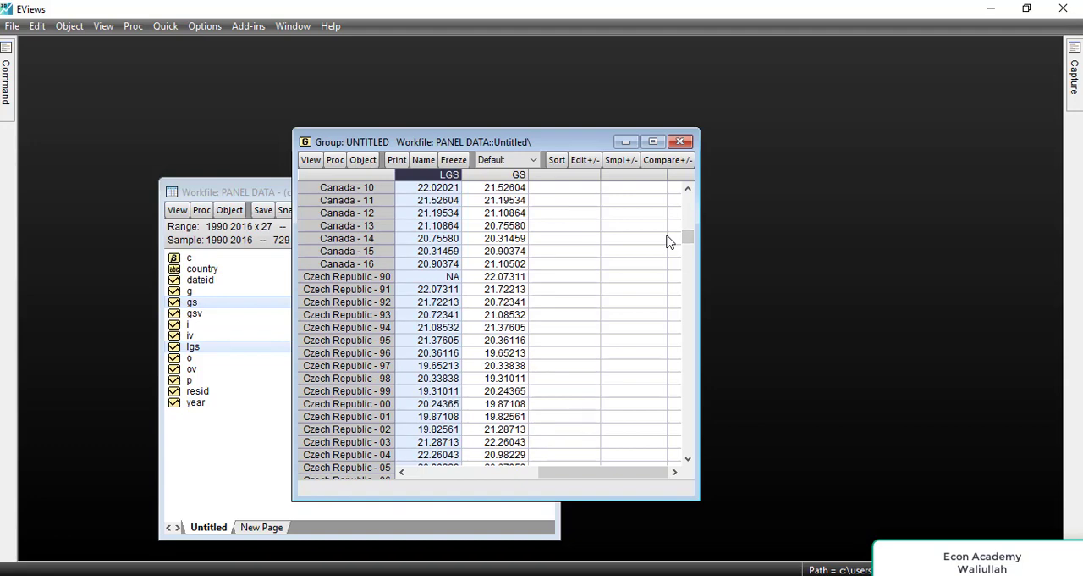
{"action": "left_click", "coordinate": [682, 142]}
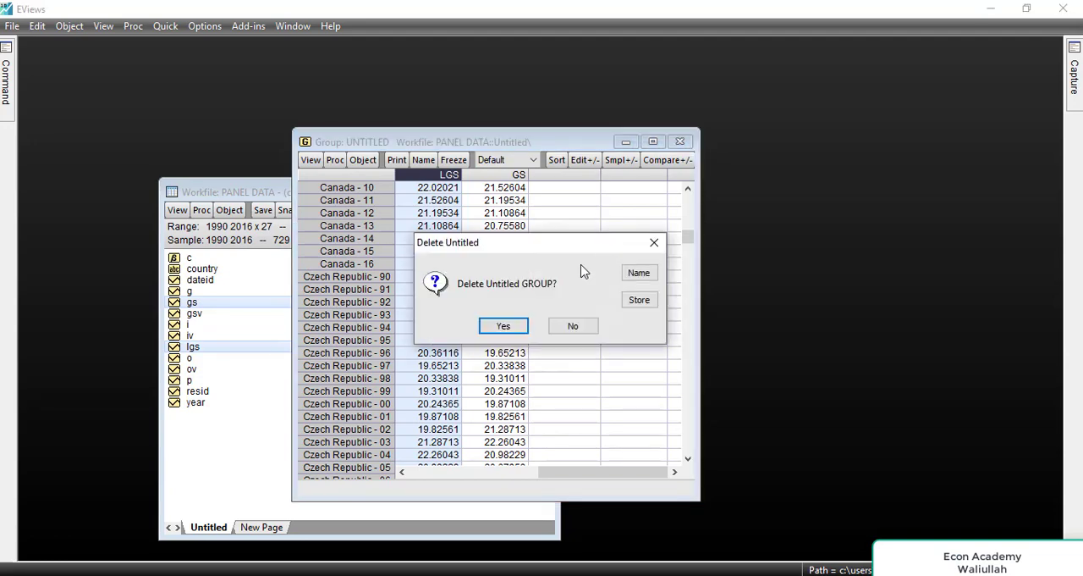
{"action": "left_click", "coordinate": [510, 330]}
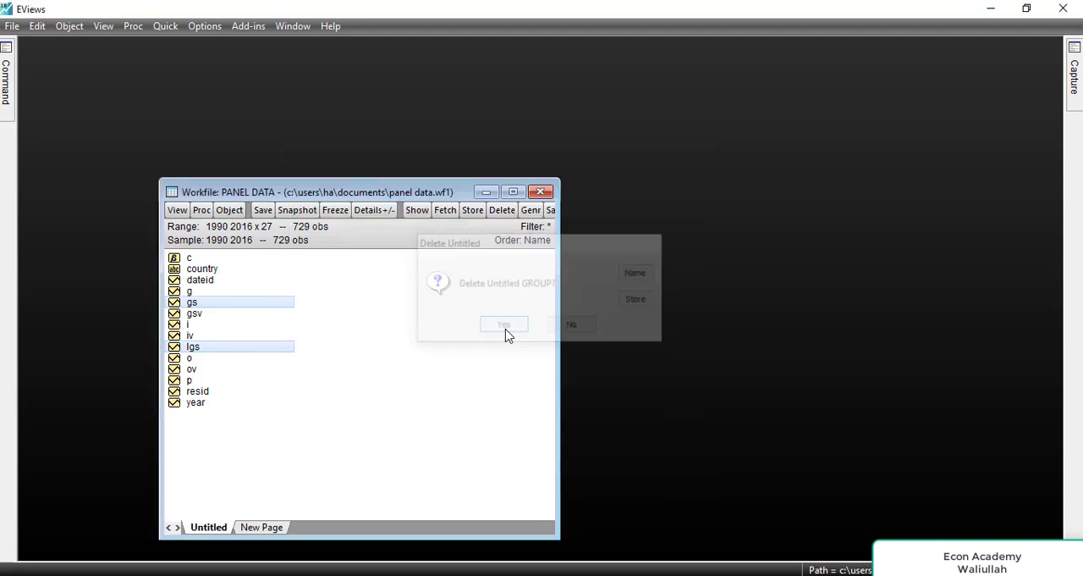
Step: Delete the lgs series from the workfile
{"action": "left_click", "coordinate": [263, 374]}
{"action": "left_click", "coordinate": [211, 348]}
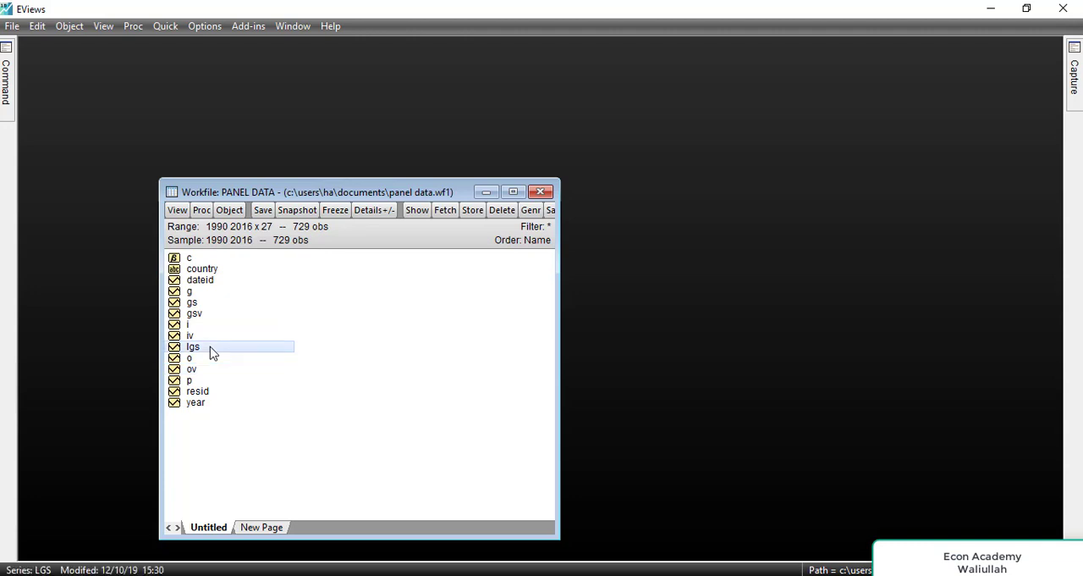
{"action": "right_click", "coordinate": [213, 353]}
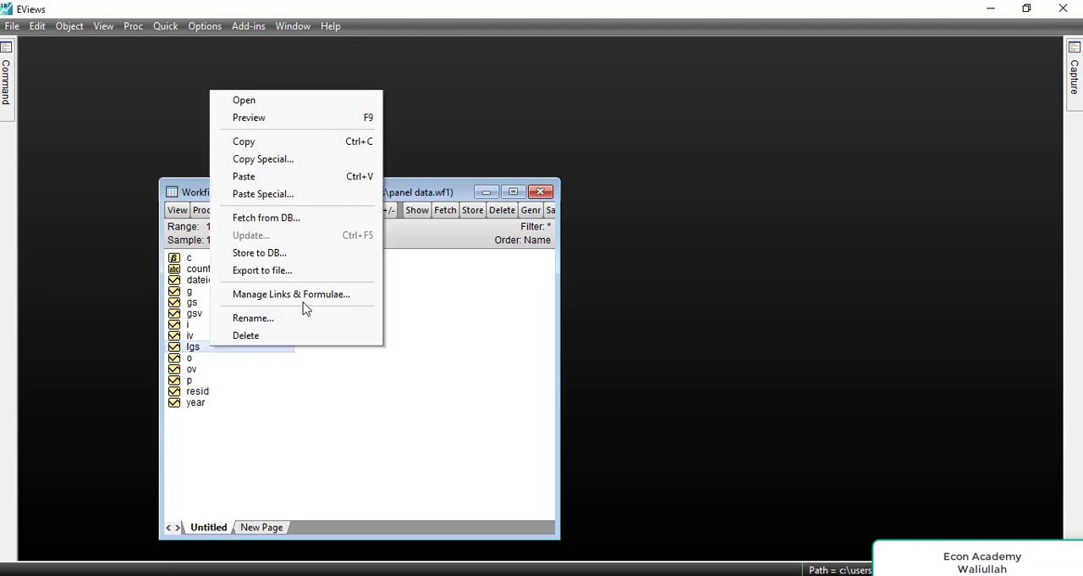
{"action": "left_click", "coordinate": [269, 341]}
{"action": "left_click", "coordinate": [343, 388]}
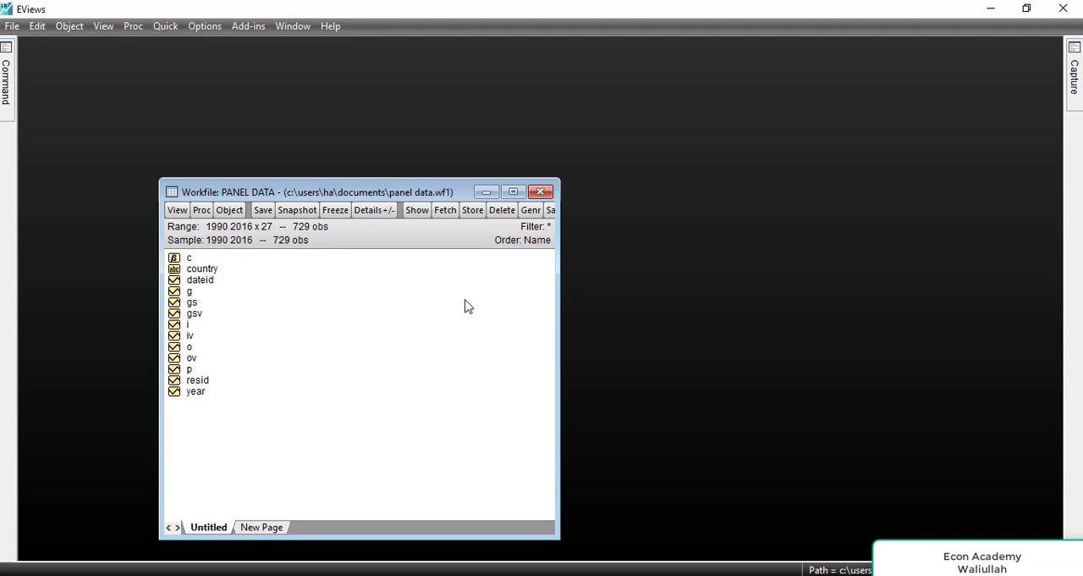
Step: Create a new object of type Series named lgs in the workfile
{"action": "right_click", "coordinate": [465, 307]}
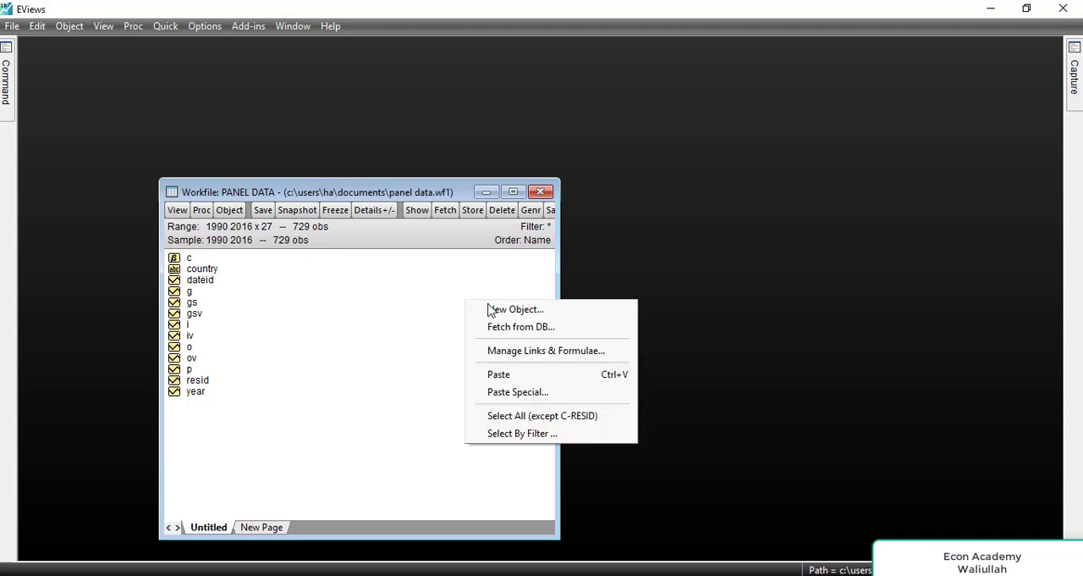
{"action": "left_click", "coordinate": [515, 310]}
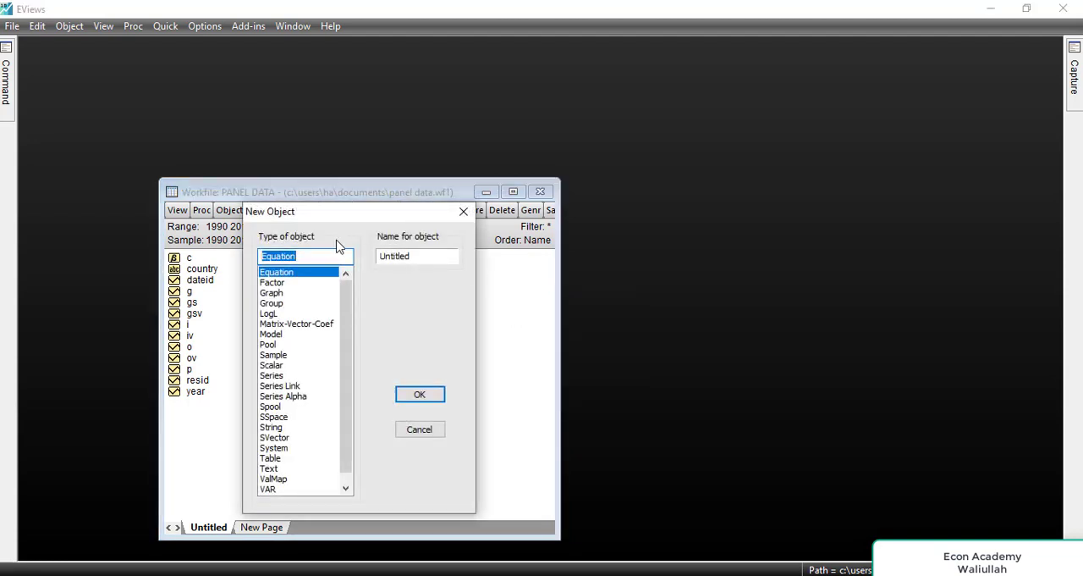
{"action": "left_click", "coordinate": [271, 375]}
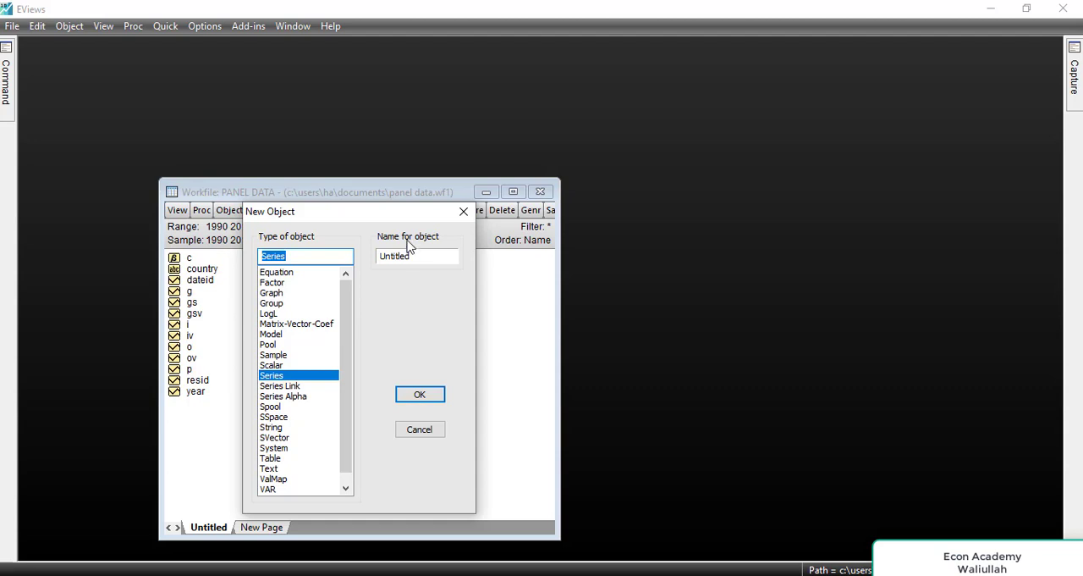
{"action": "left_click_drag", "start_coordinate": [415, 256], "coordinate": [369, 257]}
{"action": "type", "text": "lgs"}
{"action": "left_click", "coordinate": [431, 396]}
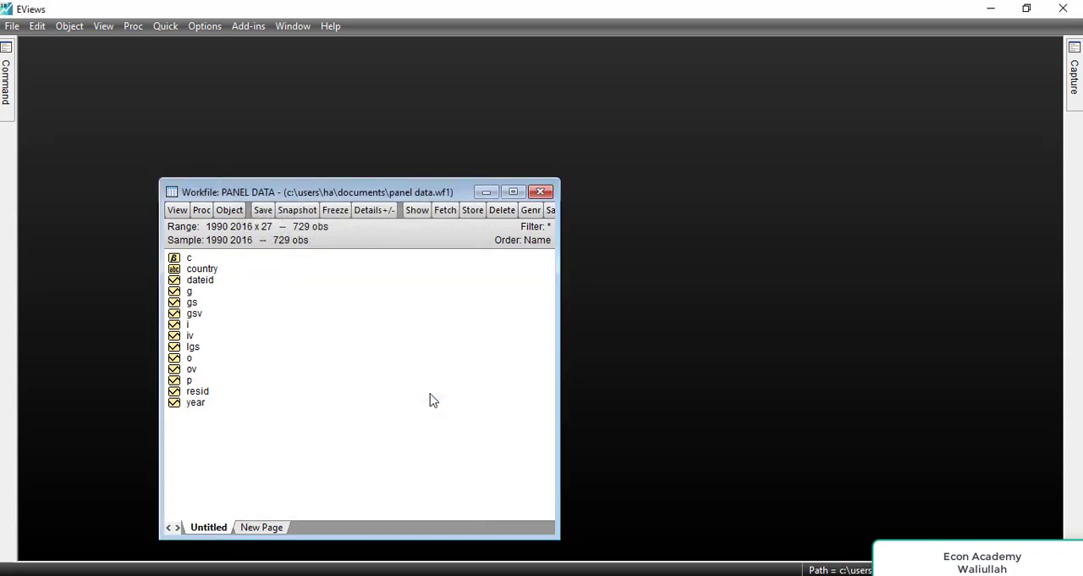
Step: Open the new lgs series to inspect its observations, then close it without printing
{"action": "double_click", "coordinate": [192, 348]}
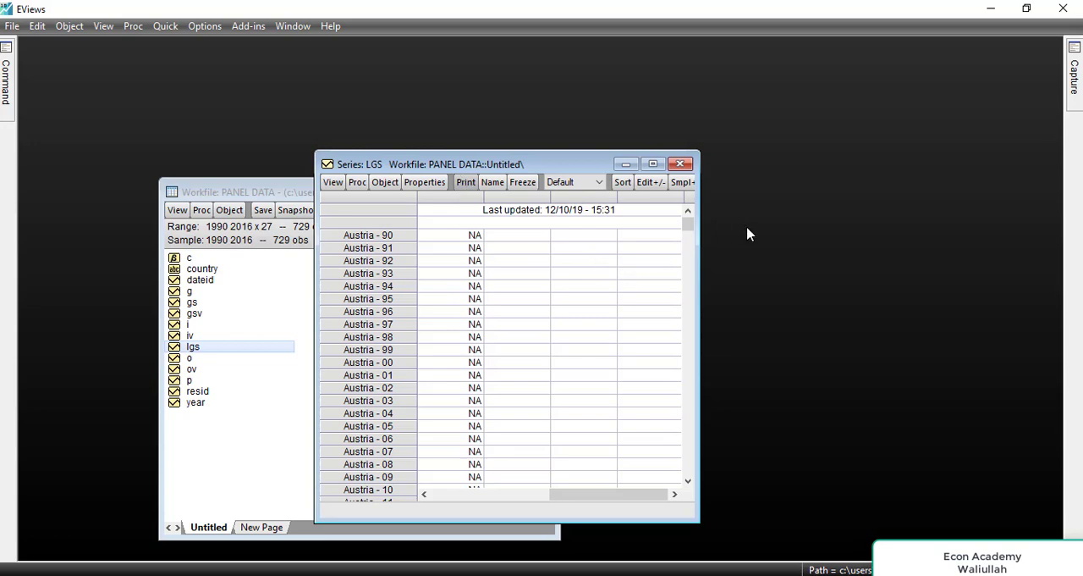
{"action": "key", "text": "ctrl+p"}
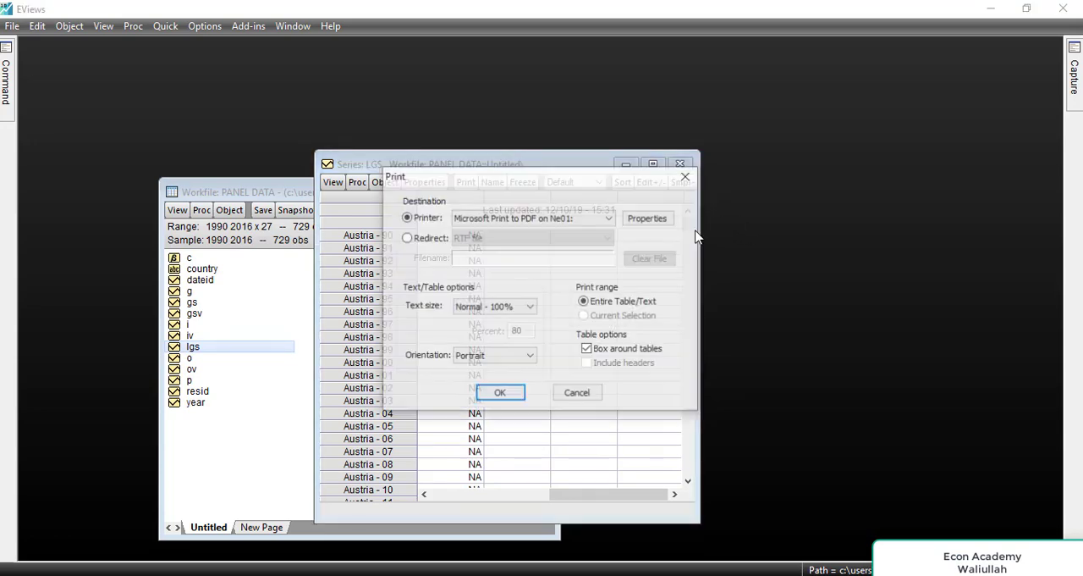
{"action": "left_click", "coordinate": [687, 176]}
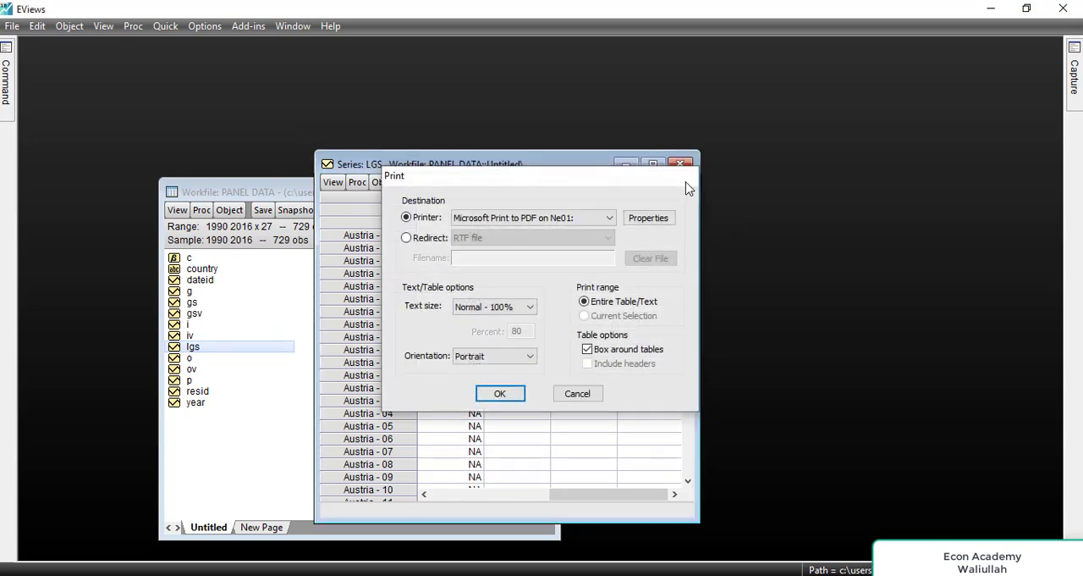
{"action": "mouse_move", "coordinate": [689, 216]}
{"action": "left_mouse_down"}
{"action": "mouse_move", "coordinate": [689, 257]}
{"action": "mouse_move", "coordinate": [690, 205]}
{"action": "left_mouse_up"}
{"action": "left_click", "coordinate": [682, 163]}
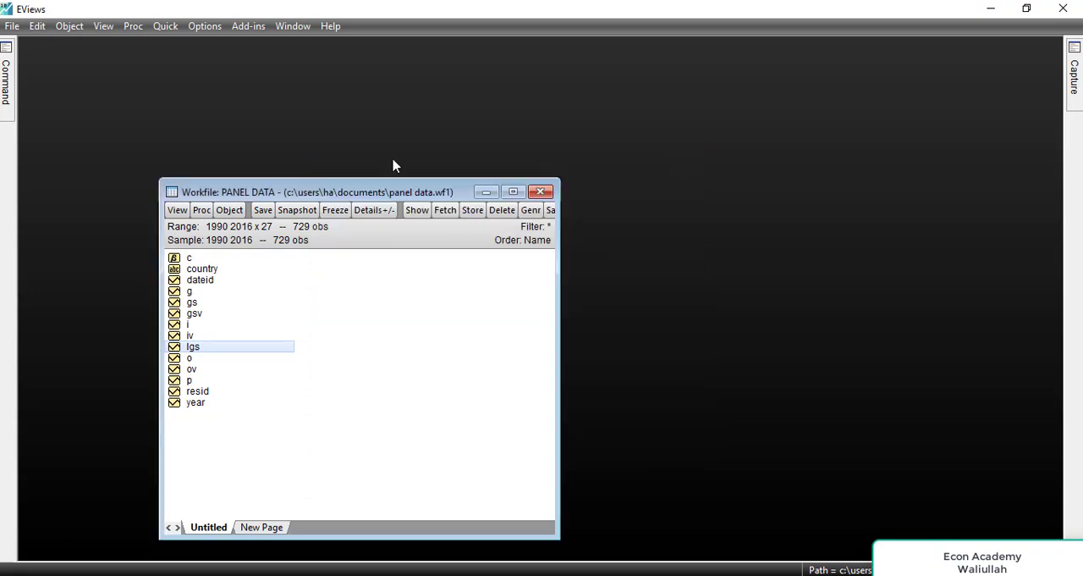
Step: Pin the command window open and make it ready for entering a command
{"action": "left_click", "coordinate": [7, 95]}
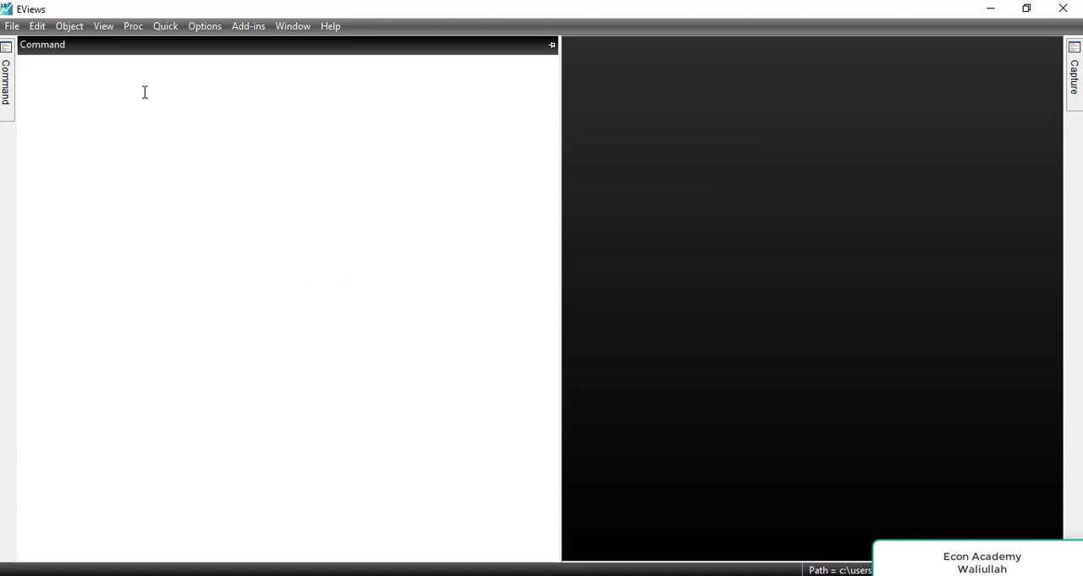
{"action": "left_click", "coordinate": [552, 45]}
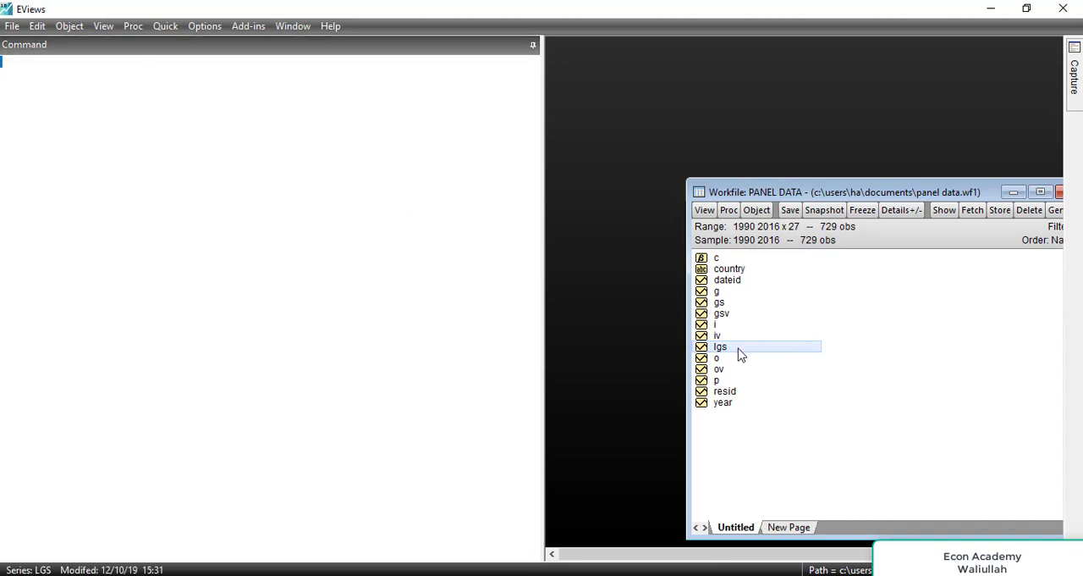
{"action": "left_click", "coordinate": [296, 142]}
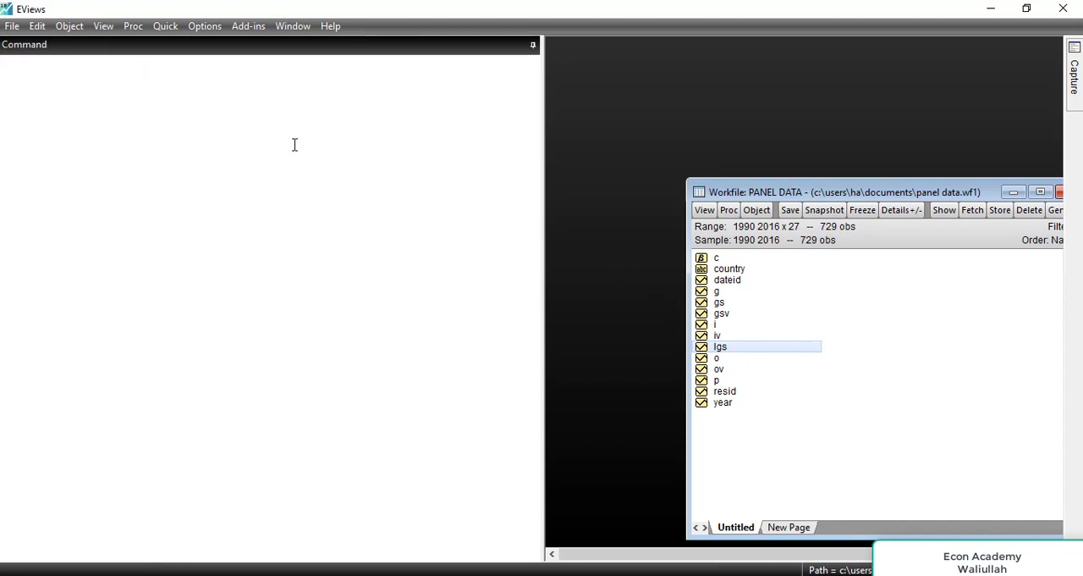
Step: Fill lgs with the first lag of gs by running the command lgs=gs(-1), then unpin the command window
{"action": "type", "text": "lgs"}
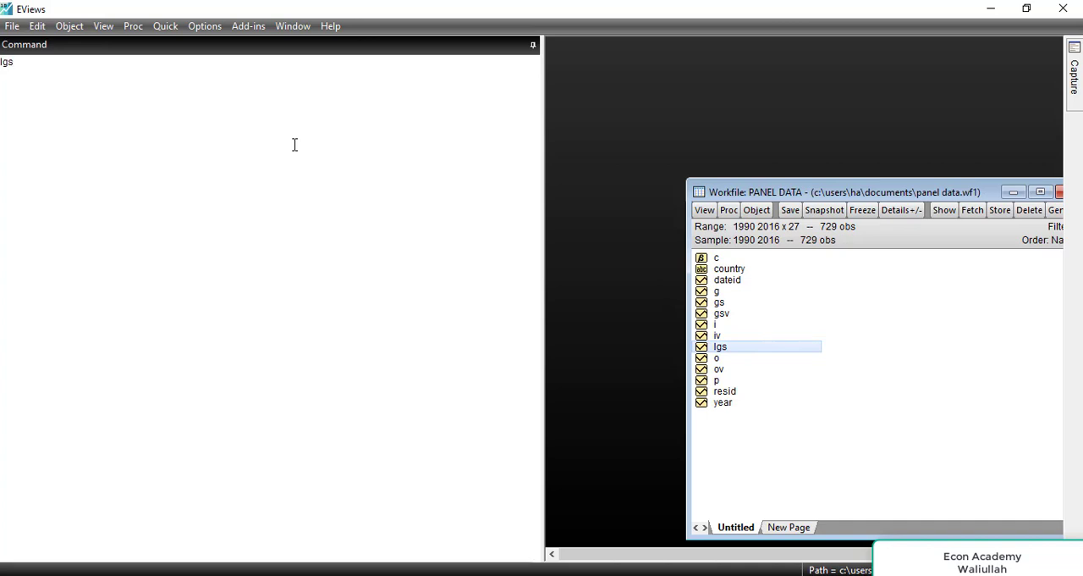
{"action": "type", "text": "=gs(-"}
{"action": "type", "text": "2"}
{"action": "key", "text": "BackSpace"}
{"action": "type", "text": "1)"}
{"action": "key", "text": "Return"}
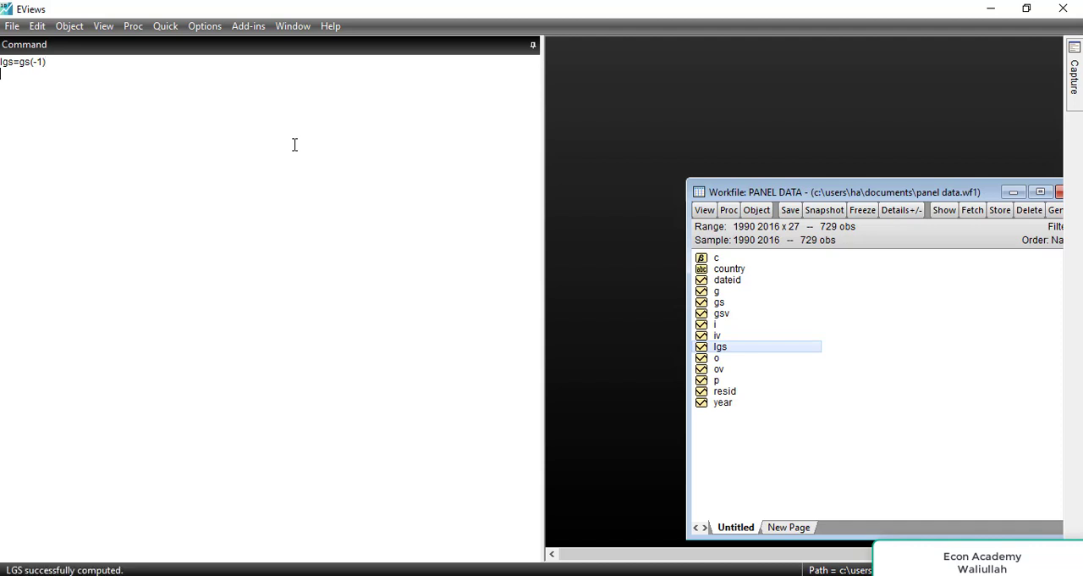
{"action": "left_click", "coordinate": [533, 45]}
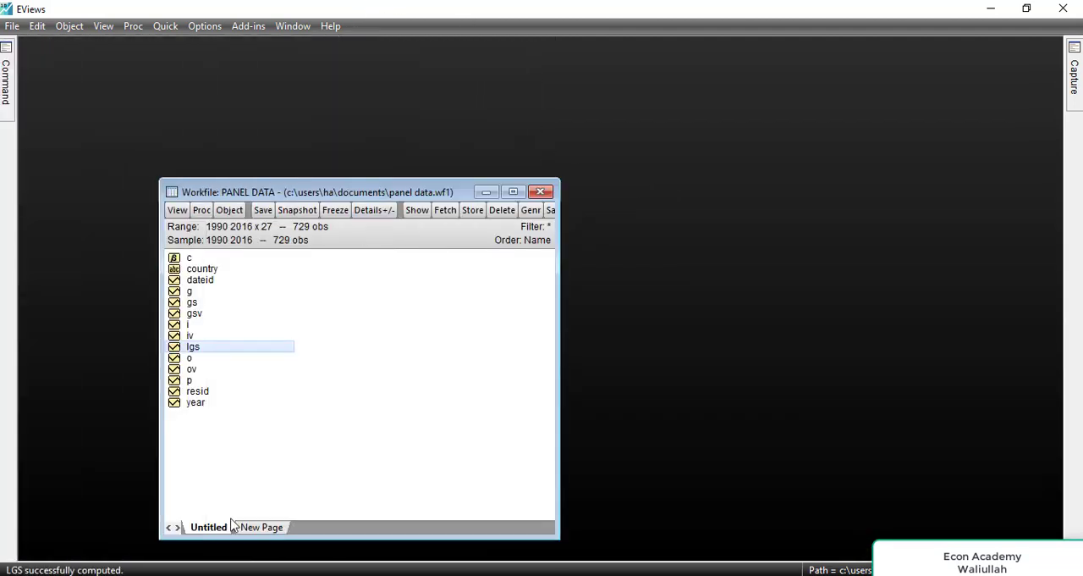
Step: Open the lgs series and check its lagged values and the modification formula in its header
{"action": "double_click", "coordinate": [193, 347]}
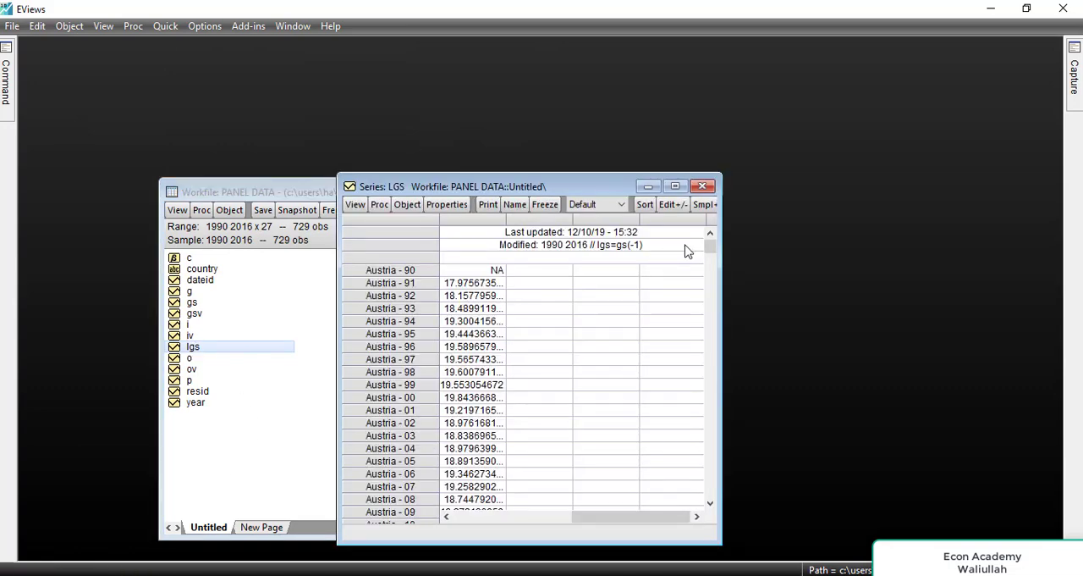
{"action": "left_click_drag", "start_coordinate": [711, 254], "coordinate": [688, 235]}
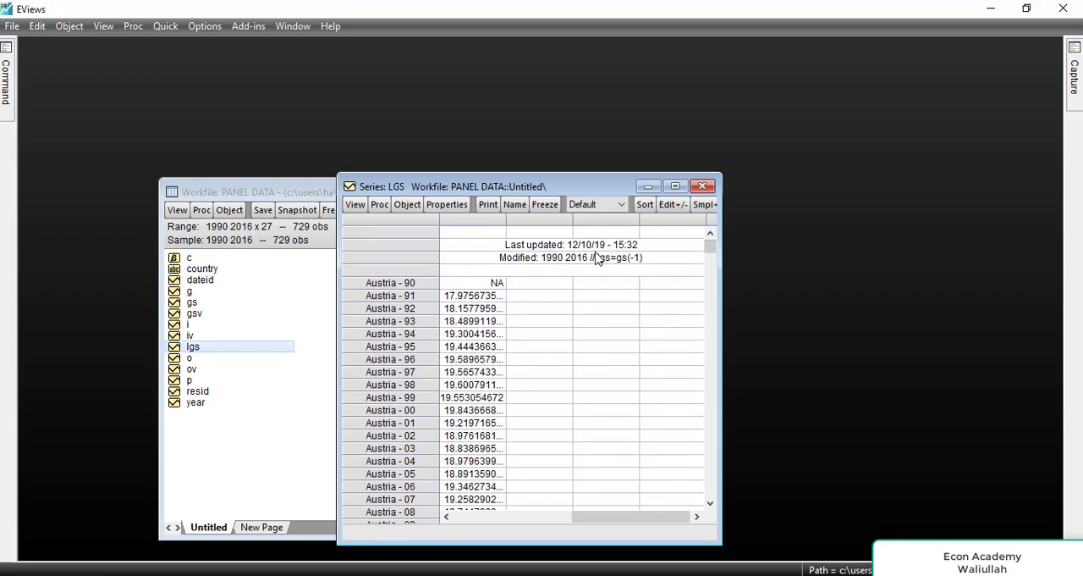
{"action": "left_click", "coordinate": [565, 261]}
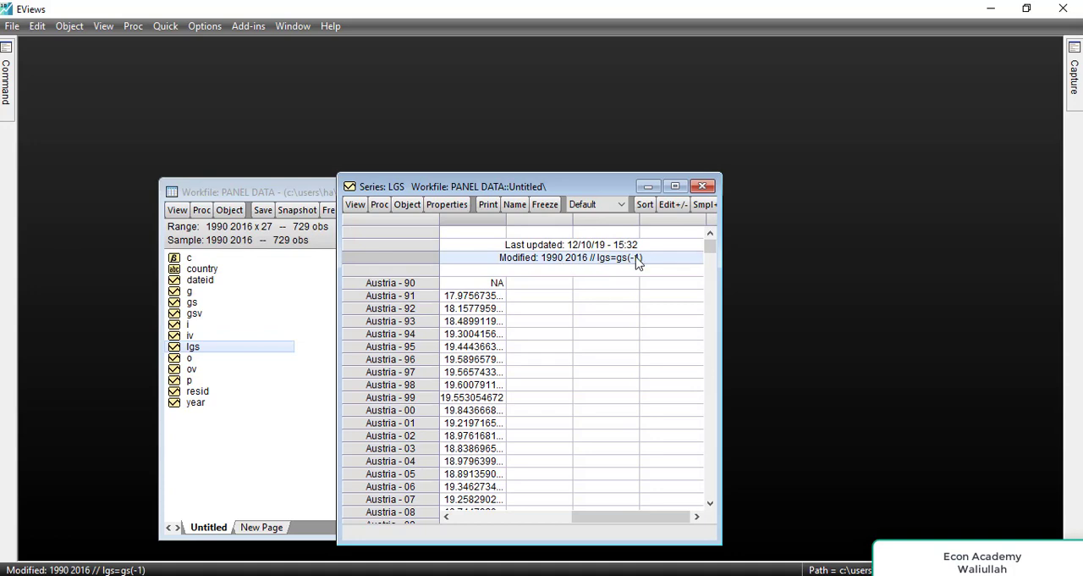